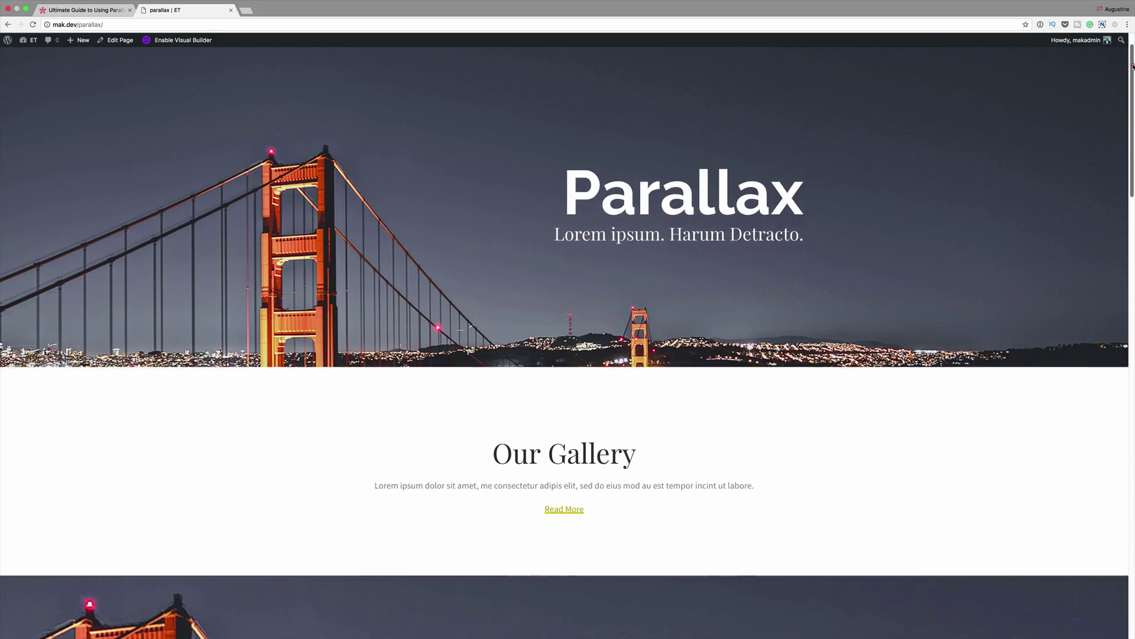
Step: Launch the Visual Builder and open the Fullwidth Header module's settings on Background
{"action": "left_click_drag", "start_coordinate": [1133, 65], "coordinate": [1128, 162]}
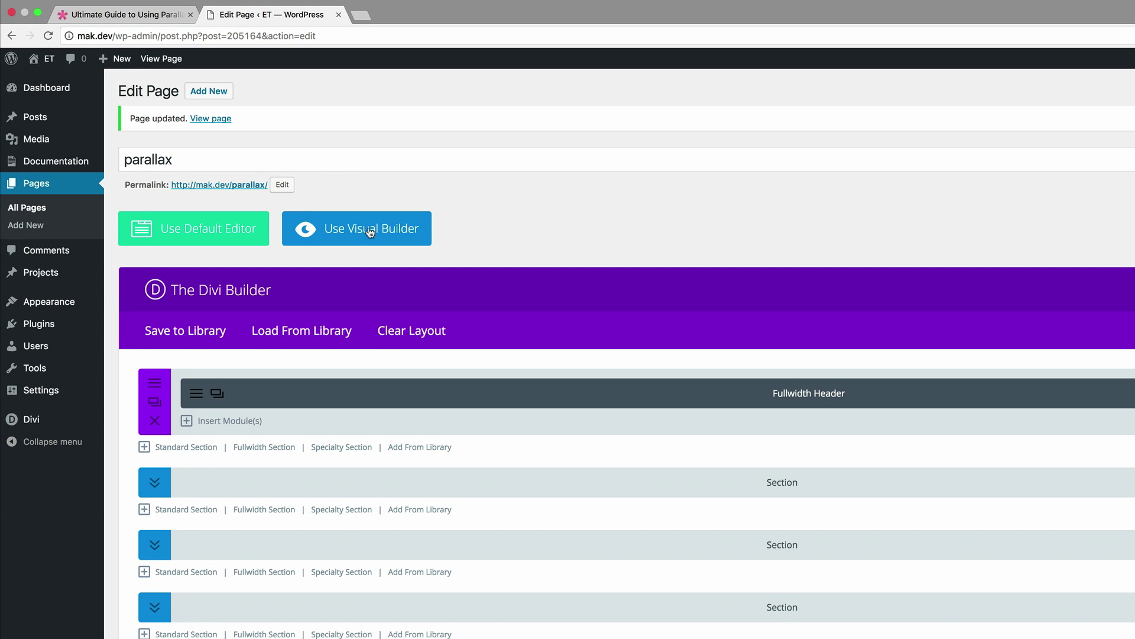
{"action": "left_click", "coordinate": [373, 231]}
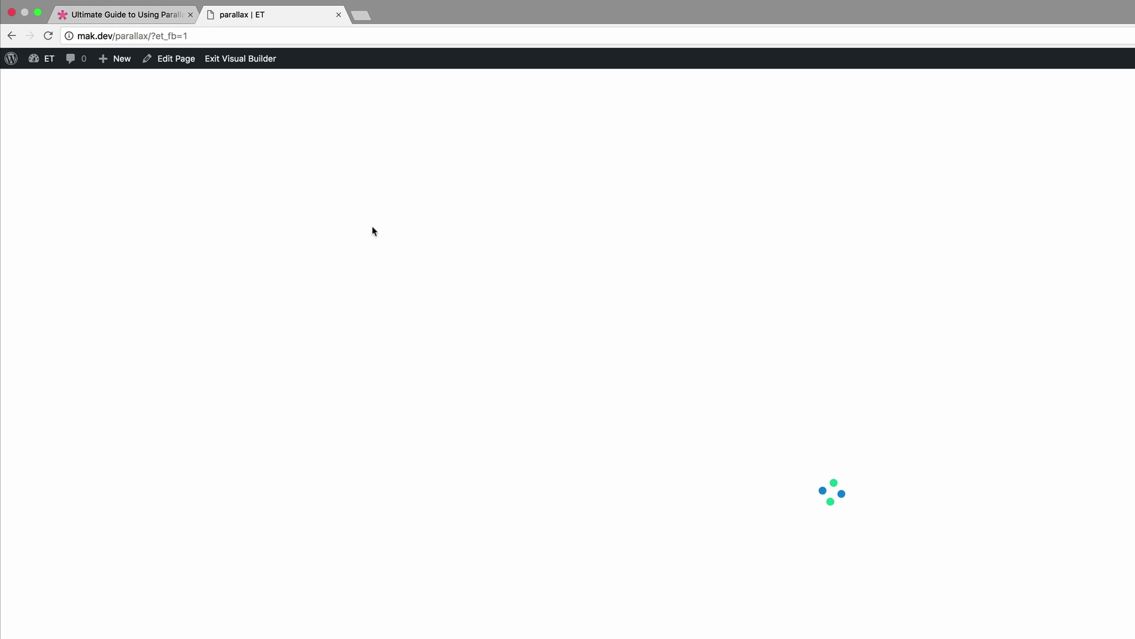
{"action": "mouse_move", "coordinate": [699, 193]}
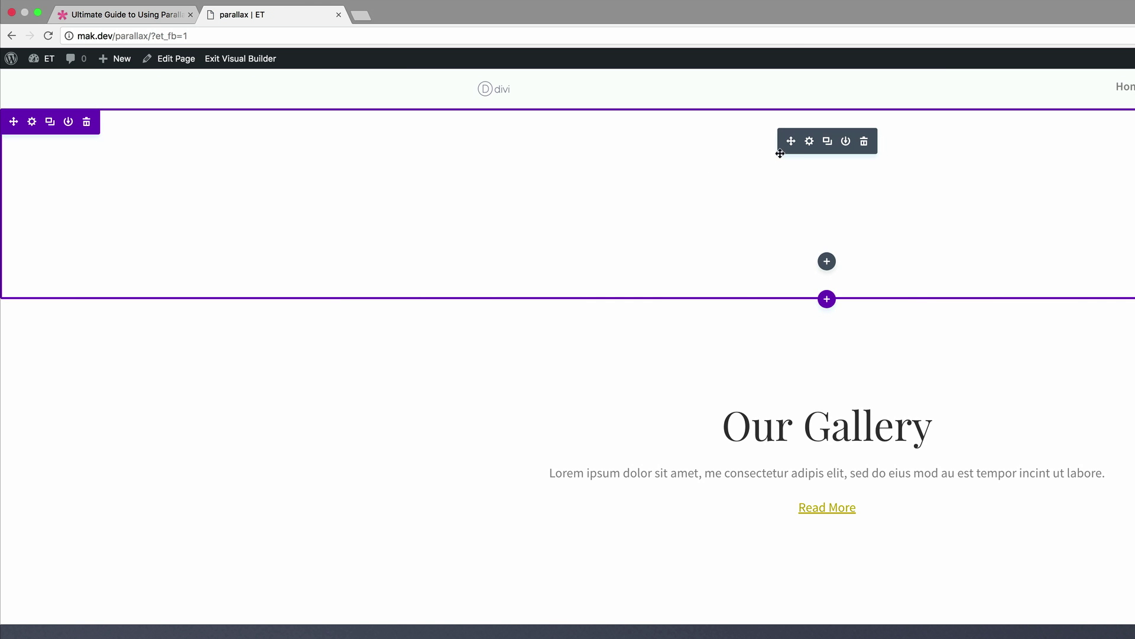
{"action": "left_click", "coordinate": [810, 142]}
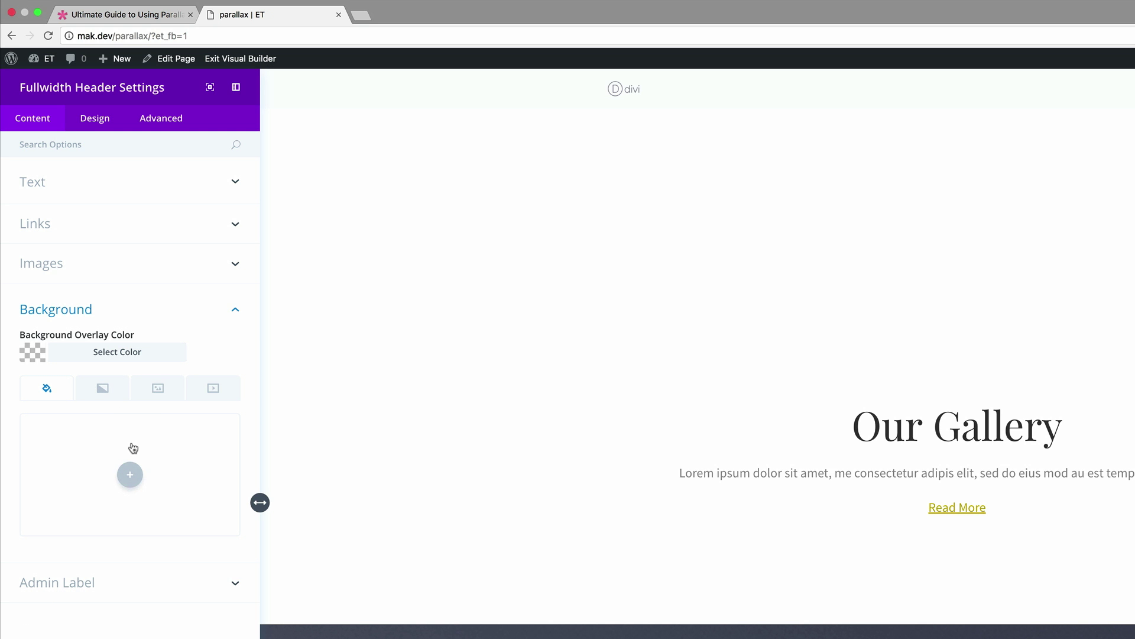
Step: Insert the Golden Gate Bridge night photo from the Media Library as the header background image
{"action": "left_click", "coordinate": [158, 395]}
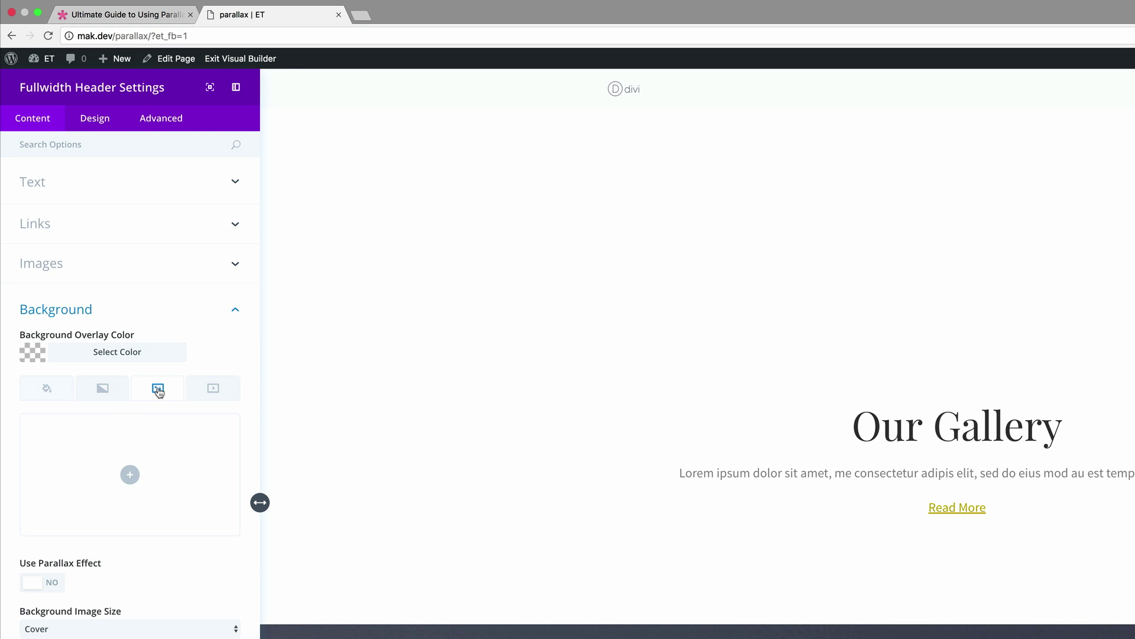
{"action": "left_click", "coordinate": [129, 475]}
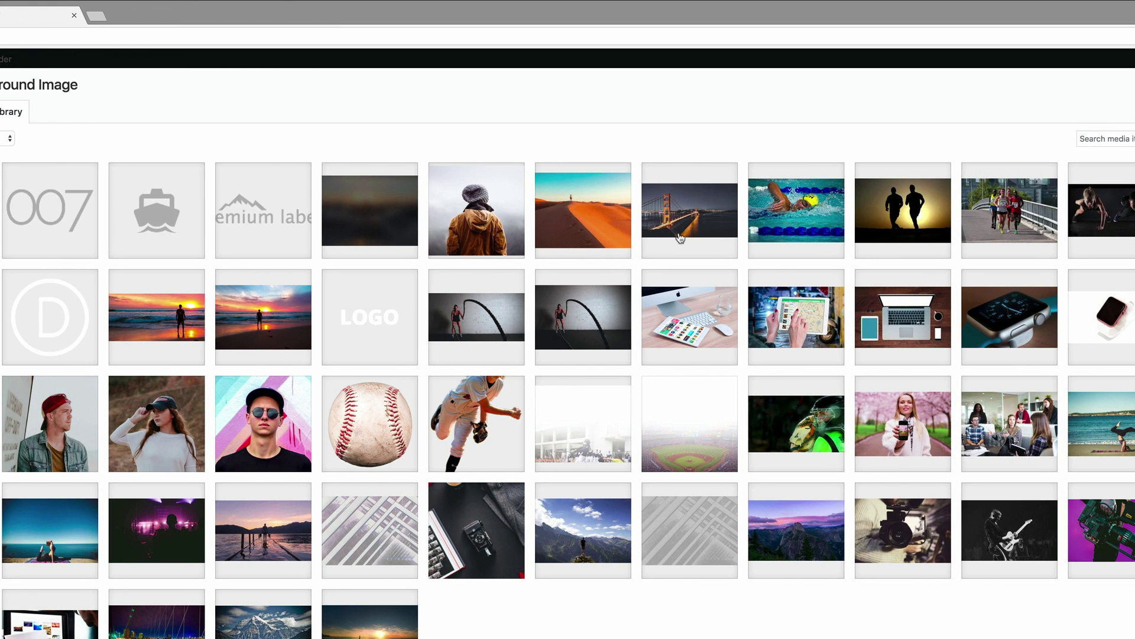
{"action": "left_click", "coordinate": [962, 225]}
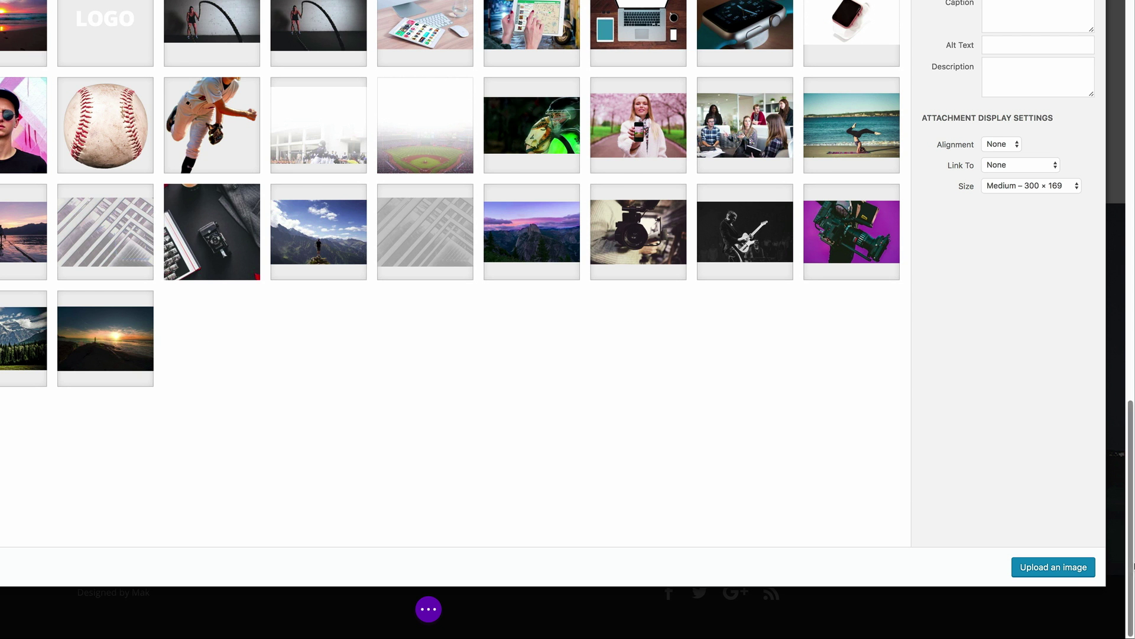
{"action": "left_click", "coordinate": [1087, 572]}
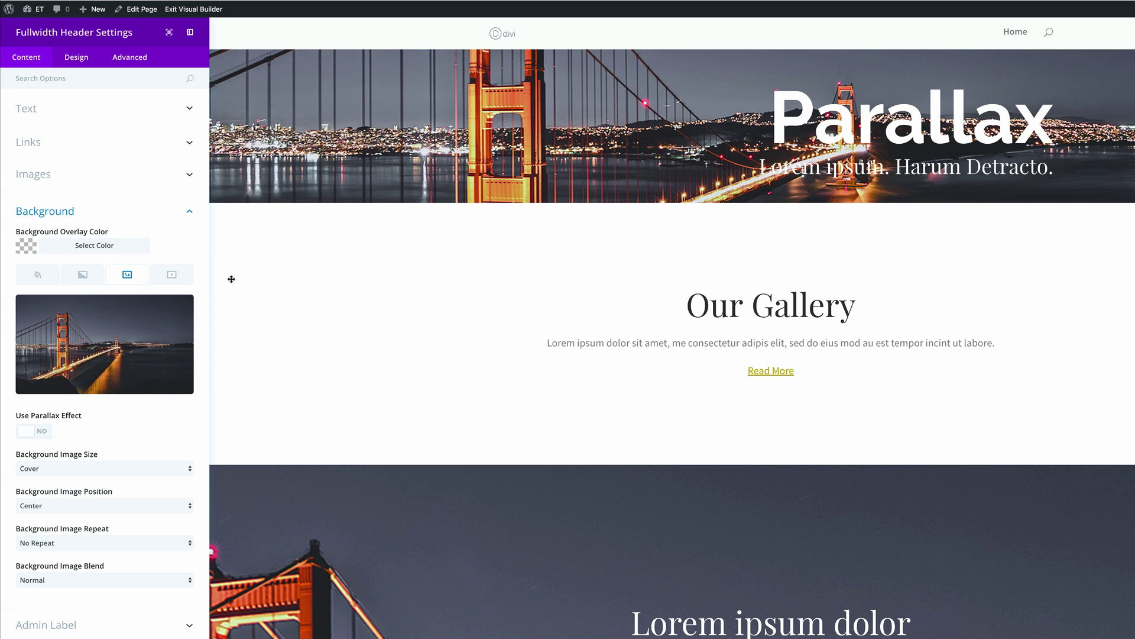
Step: Switch Use Parallax Effect to YES for the header background image
{"action": "left_click", "coordinate": [44, 432]}
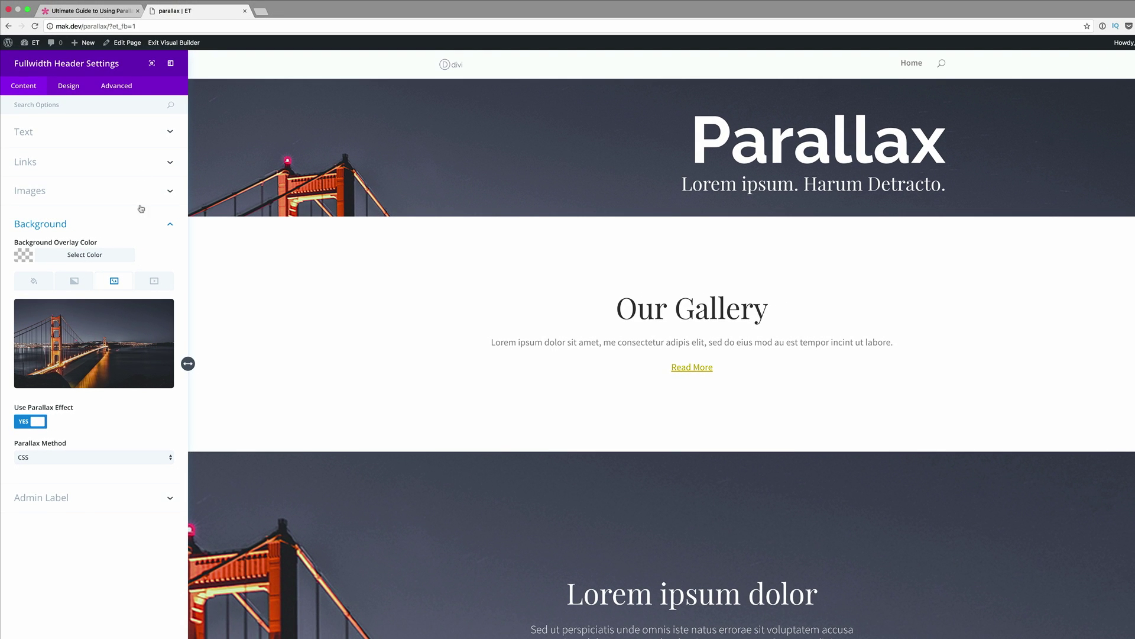
Step: Paste 'Padding: 250px 0 250px;' into the header's Main Element custom CSS
{"action": "left_click", "coordinate": [120, 88]}
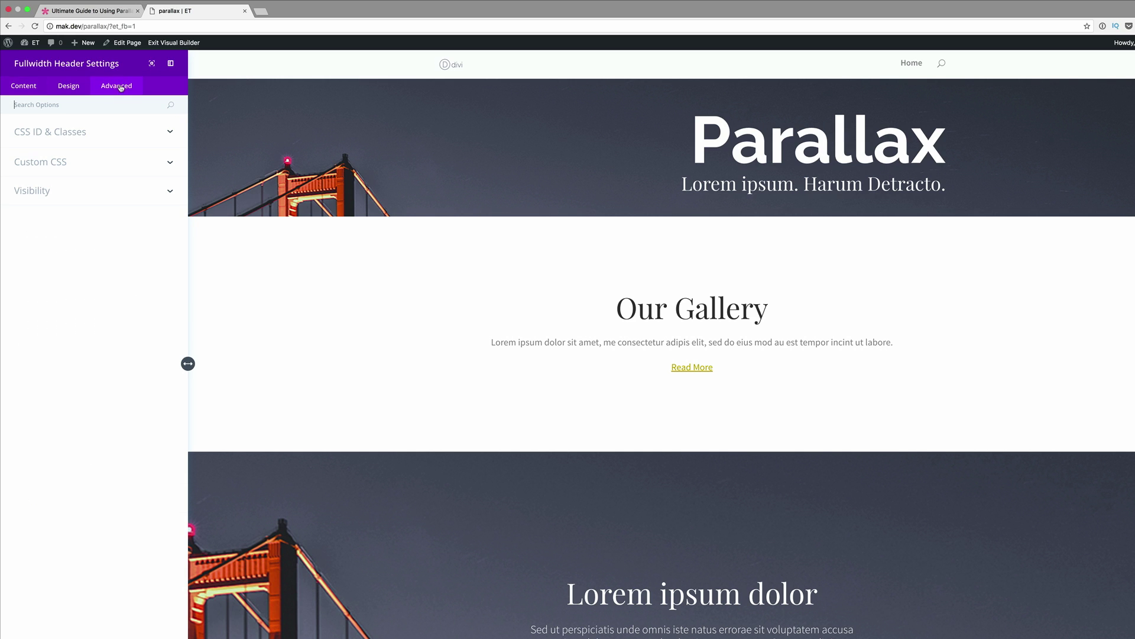
{"action": "left_click", "coordinate": [56, 163]}
{"action": "left_click", "coordinate": [27, 230]}
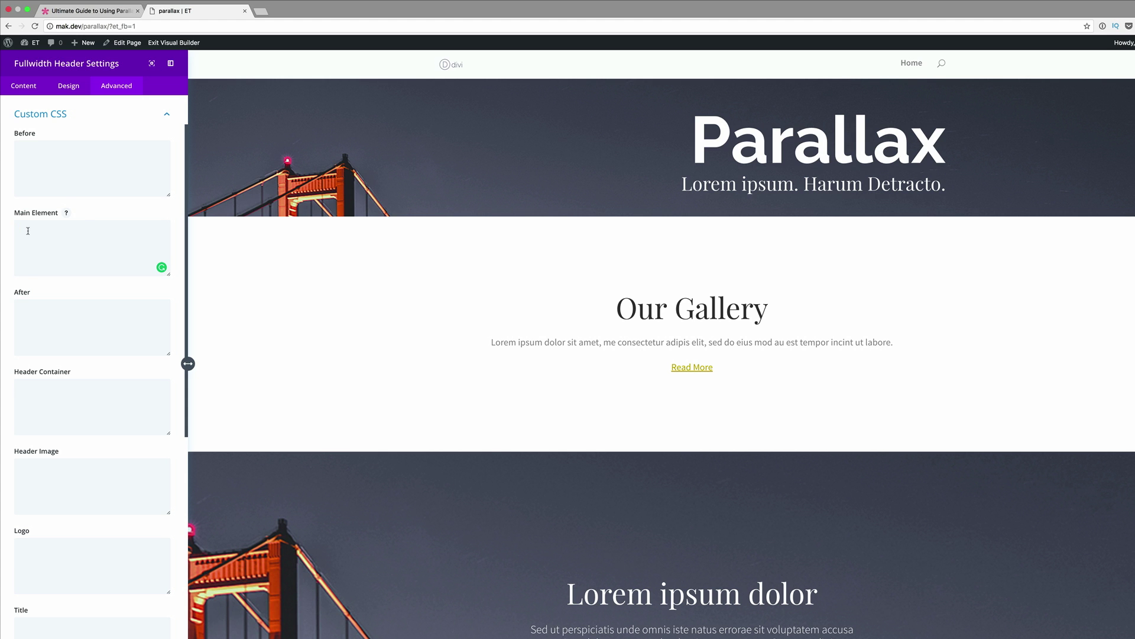
{"action": "type", "text": "Padding: 250px 0 250px;"}
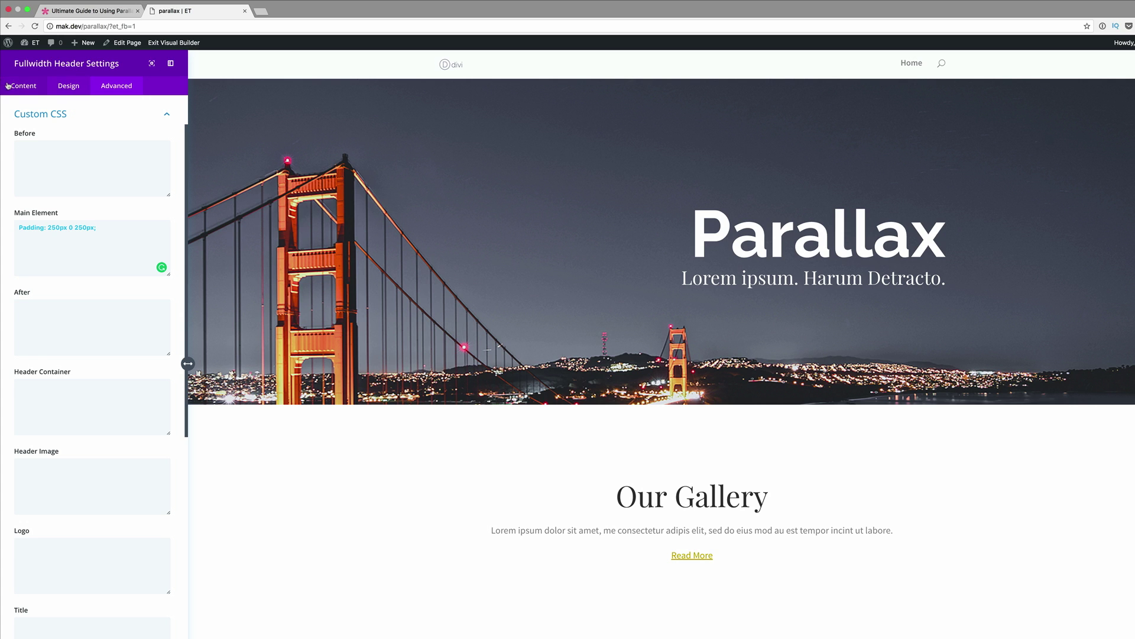
Step: Reopen the header's Background options and scroll the page up and down to preview the parallax
{"action": "left_click", "coordinate": [27, 87]}
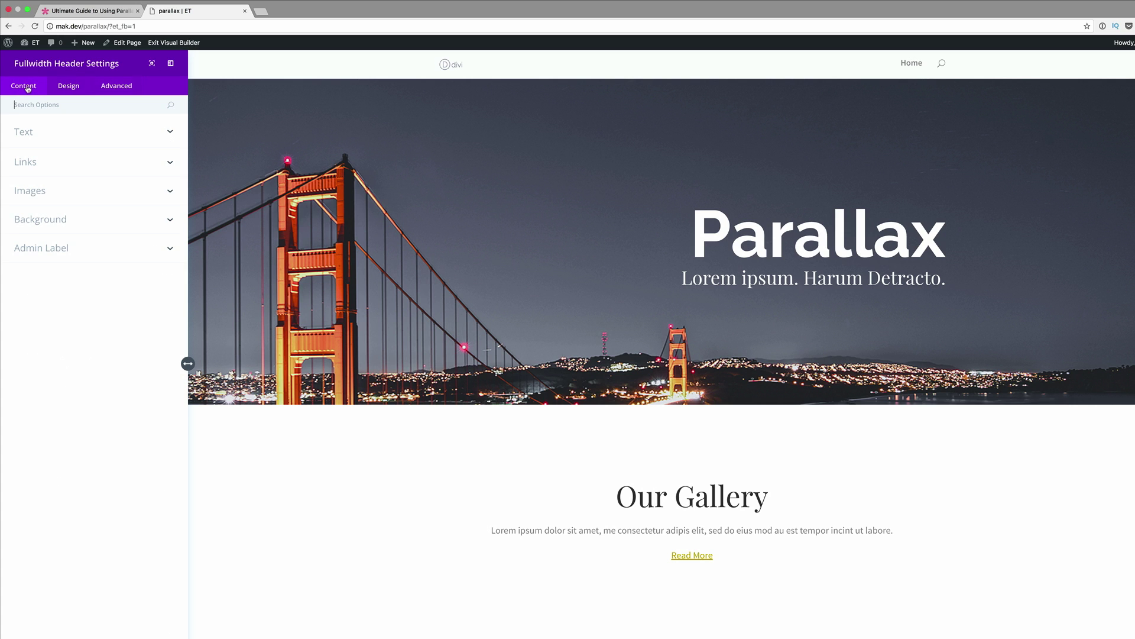
{"action": "left_click", "coordinate": [41, 222]}
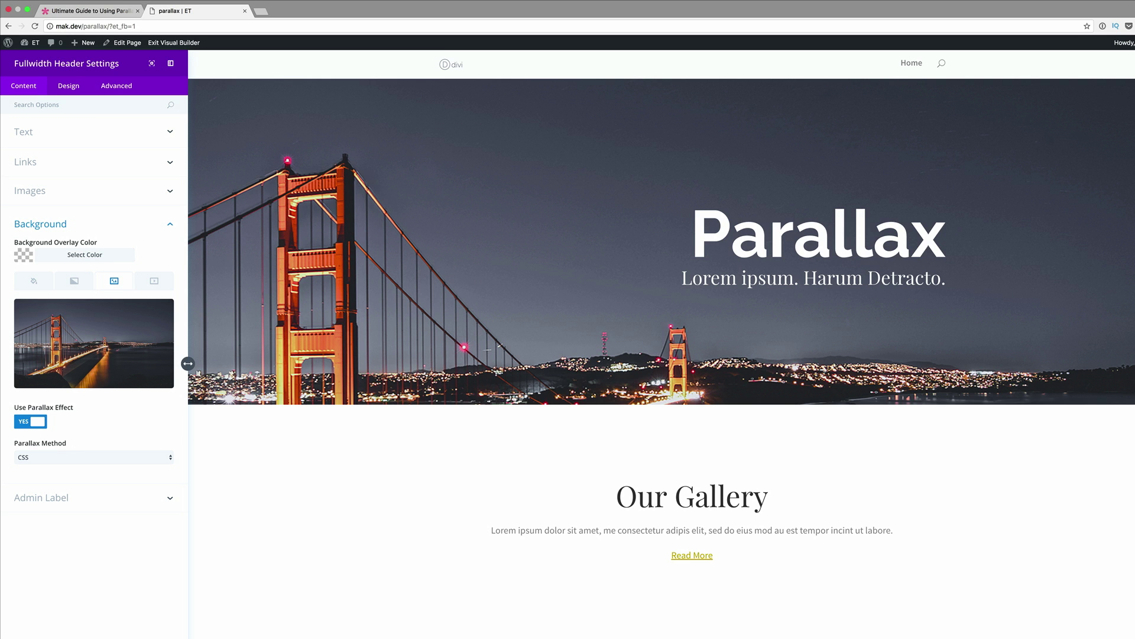
{"action": "scroll", "coordinate": [525, 344], "scroll_direction": "down", "scroll_amount": 1}
{"action": "scroll", "coordinate": [525, 344], "scroll_direction": "down", "scroll_amount": 4}
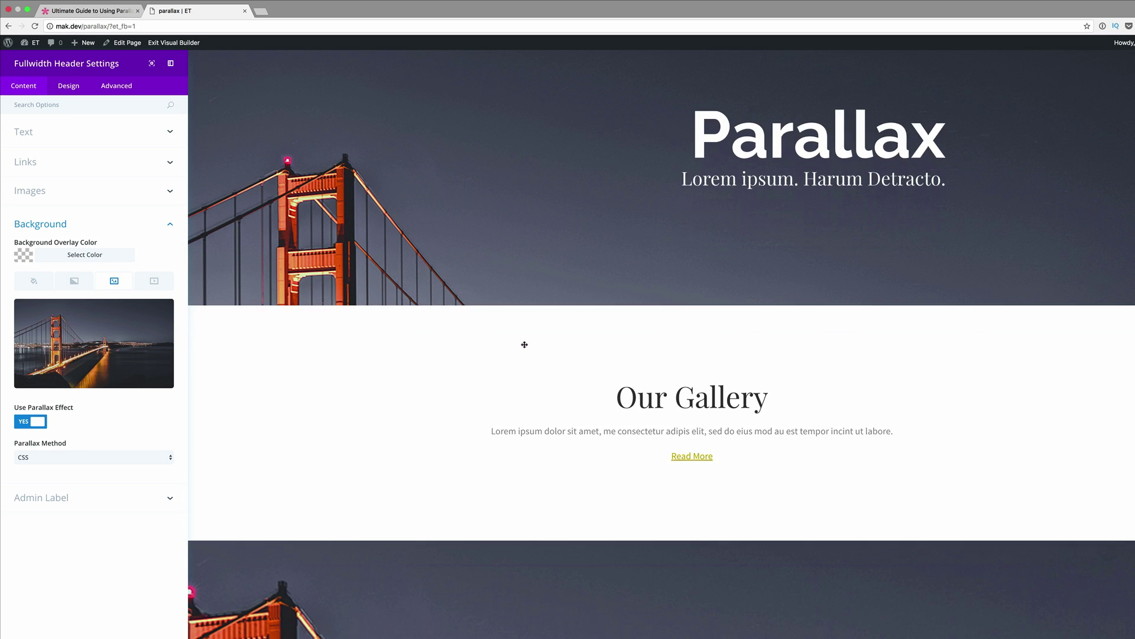
{"action": "scroll", "coordinate": [525, 344], "scroll_direction": "up", "scroll_amount": 3}
{"action": "scroll", "coordinate": [525, 344], "scroll_direction": "up", "scroll_amount": 1}
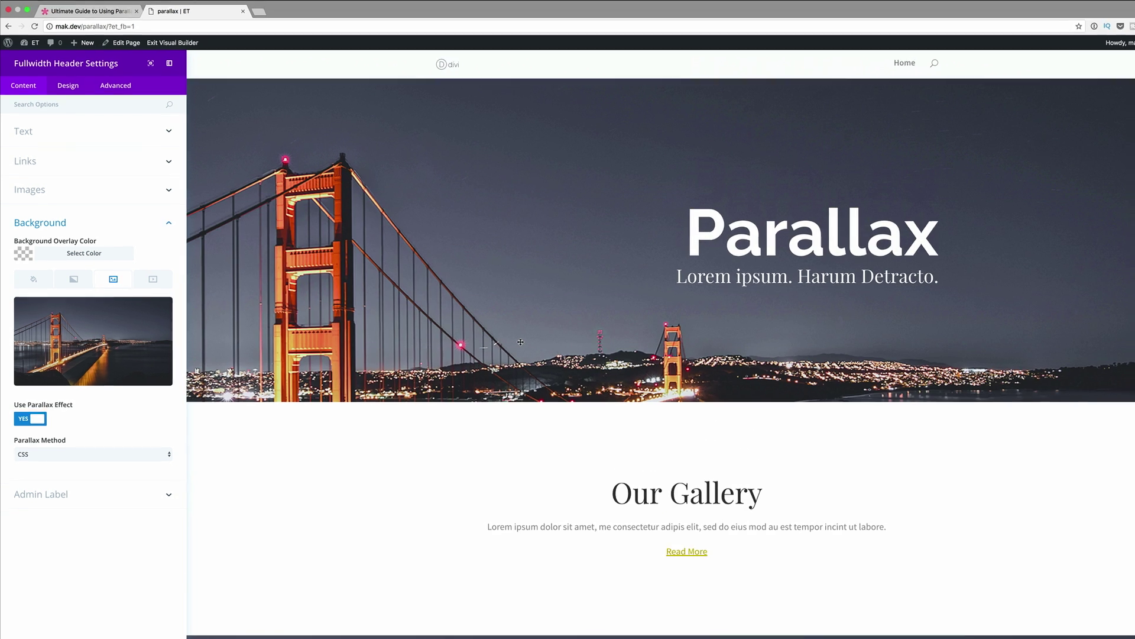
{"action": "scroll", "coordinate": [525, 345], "scroll_direction": "down", "scroll_amount": 1}
{"action": "scroll", "coordinate": [495, 325], "scroll_direction": "down", "scroll_amount": 3}
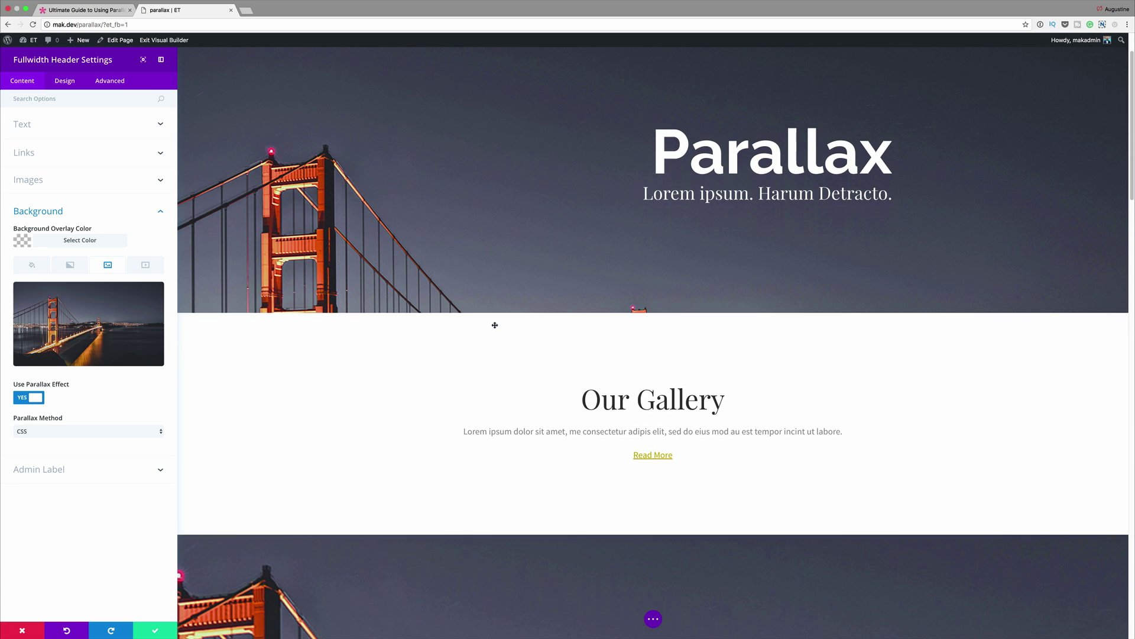
{"action": "scroll", "coordinate": [495, 324], "scroll_direction": "down", "scroll_amount": 6}
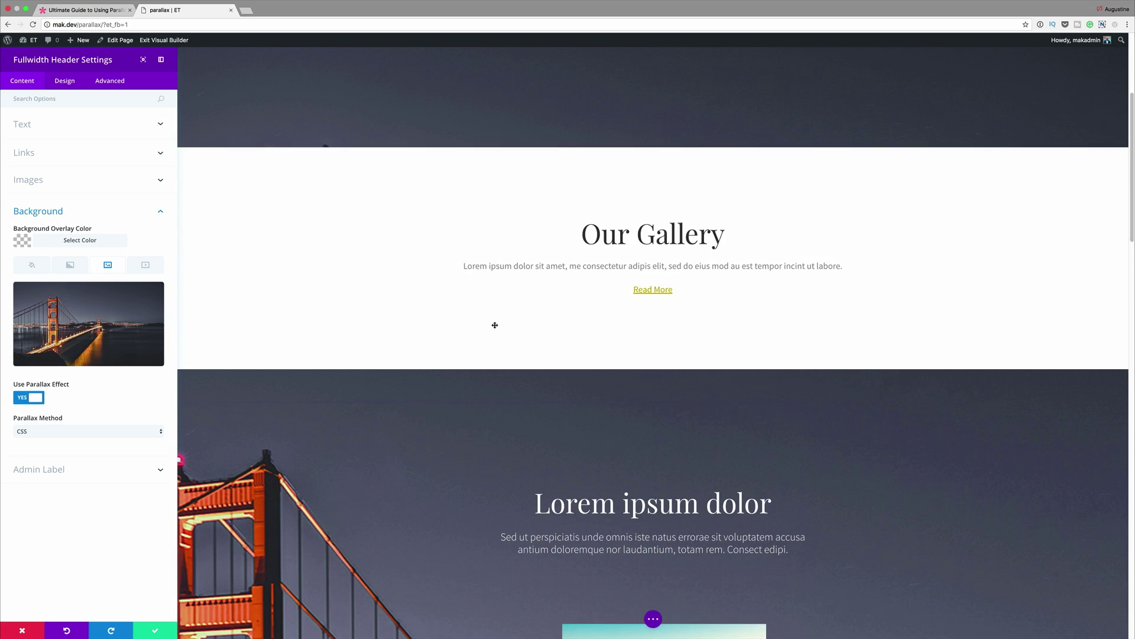
{"action": "scroll", "coordinate": [495, 325], "scroll_direction": "up", "scroll_amount": 6}
{"action": "scroll", "coordinate": [495, 325], "scroll_direction": "up", "scroll_amount": 4}
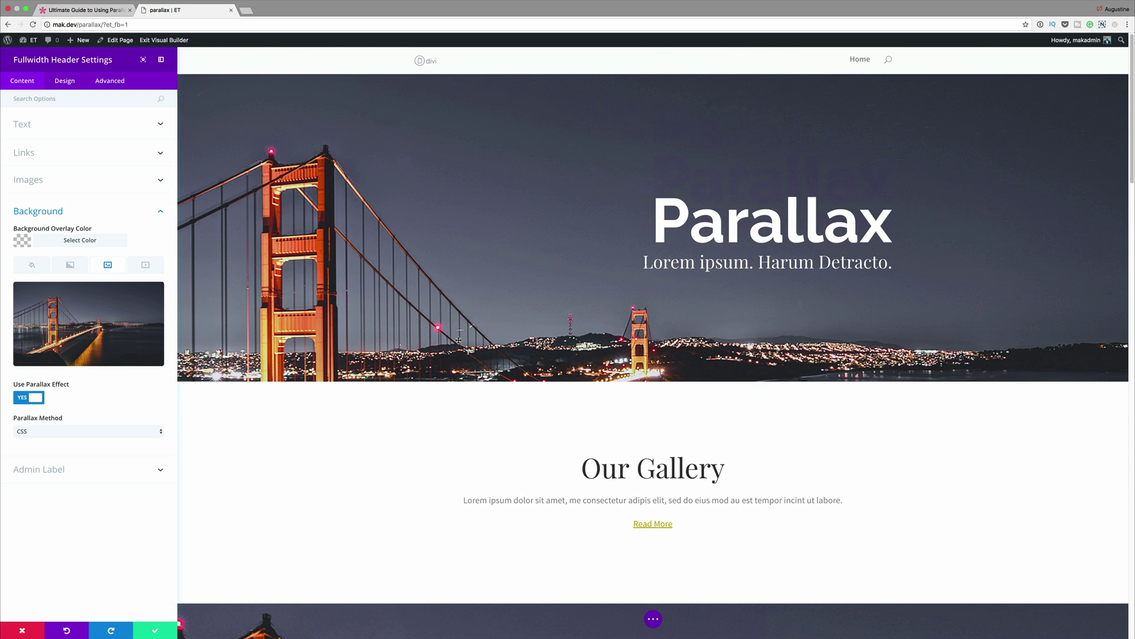
{"action": "scroll", "coordinate": [550, 426], "scroll_direction": "down", "scroll_amount": 5}
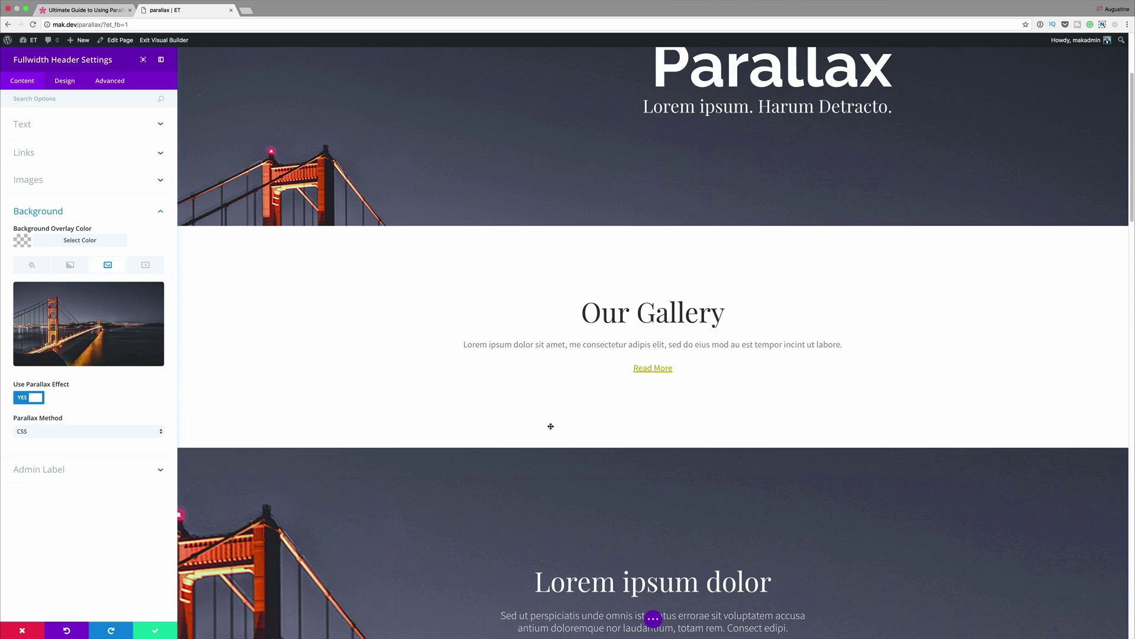
{"action": "scroll", "coordinate": [550, 426], "scroll_direction": "down", "scroll_amount": 7}
{"action": "scroll", "coordinate": [550, 426], "scroll_direction": "up", "scroll_amount": 12}
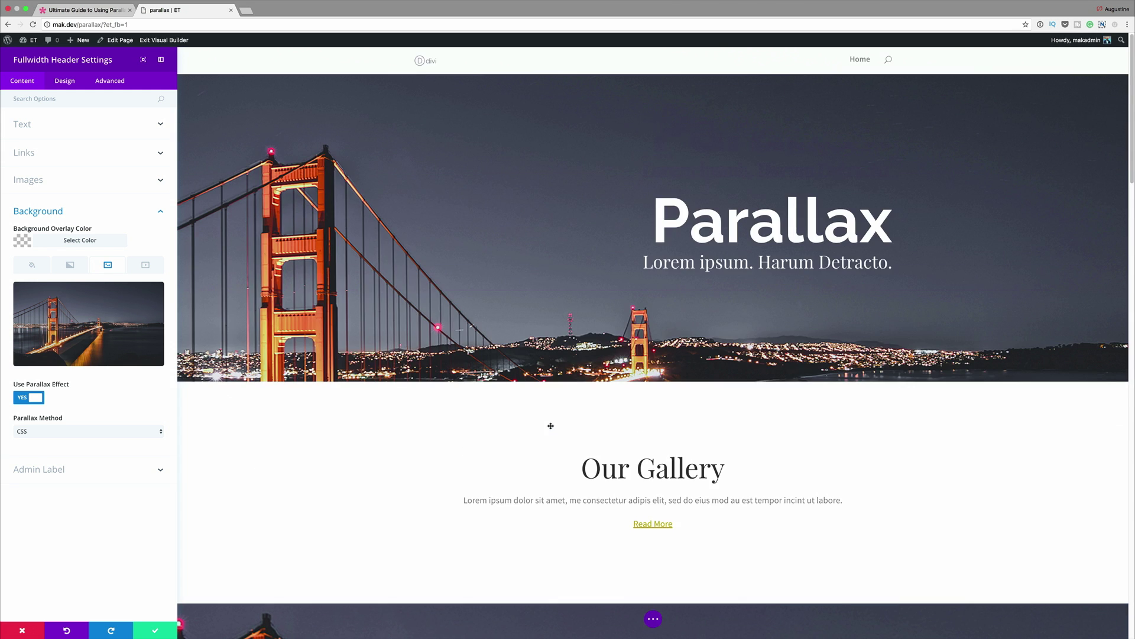
Step: Set the Parallax Method to True Parallax and scroll to preview the effect
{"action": "left_click", "coordinate": [148, 436]}
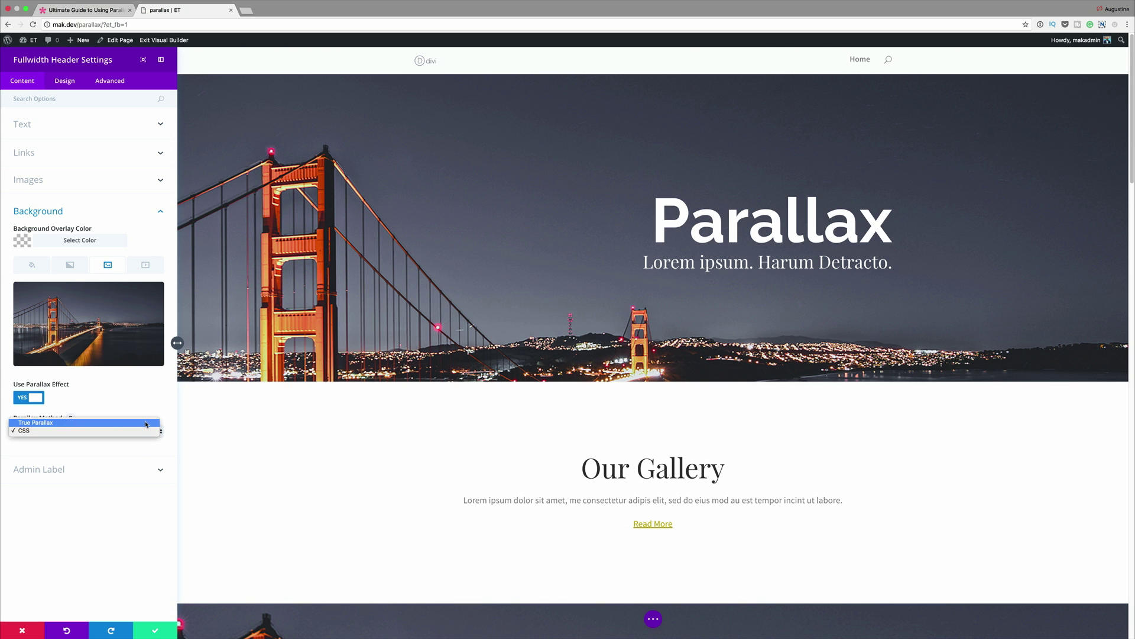
{"action": "left_click", "coordinate": [146, 423]}
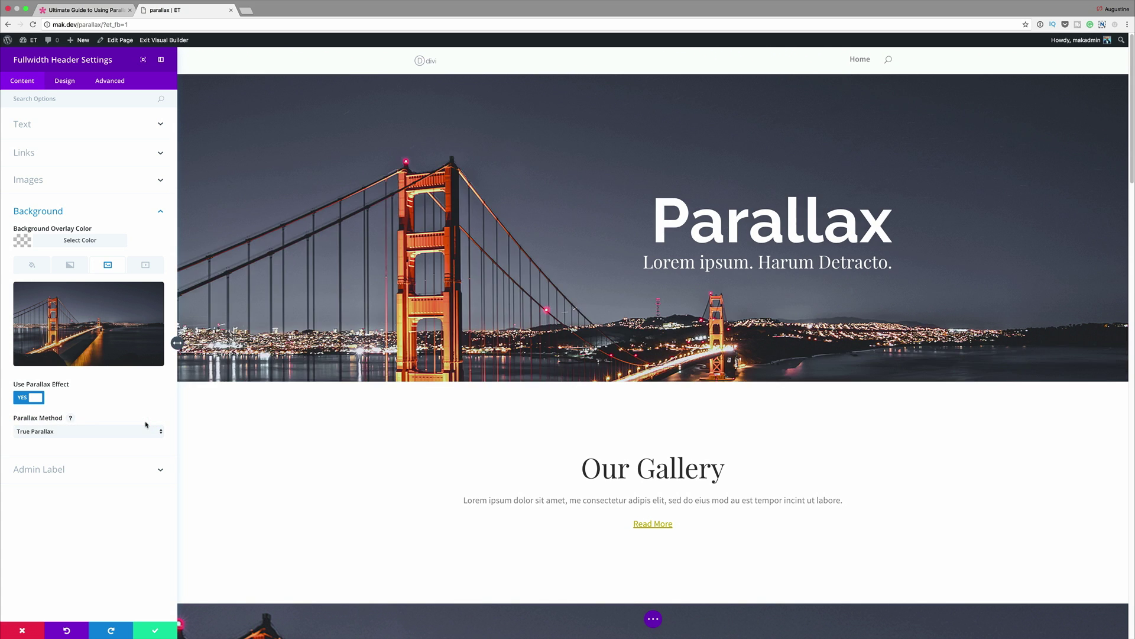
{"action": "scroll", "coordinate": [500, 361], "scroll_direction": "down", "scroll_amount": 3}
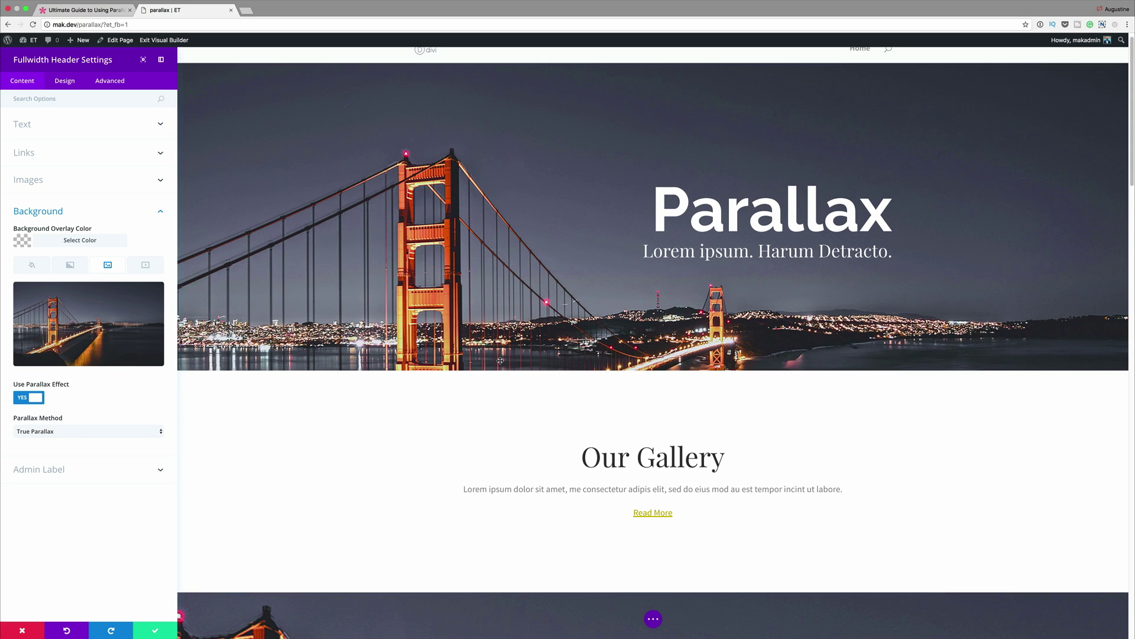
{"action": "scroll", "coordinate": [500, 361], "scroll_direction": "down", "scroll_amount": 8}
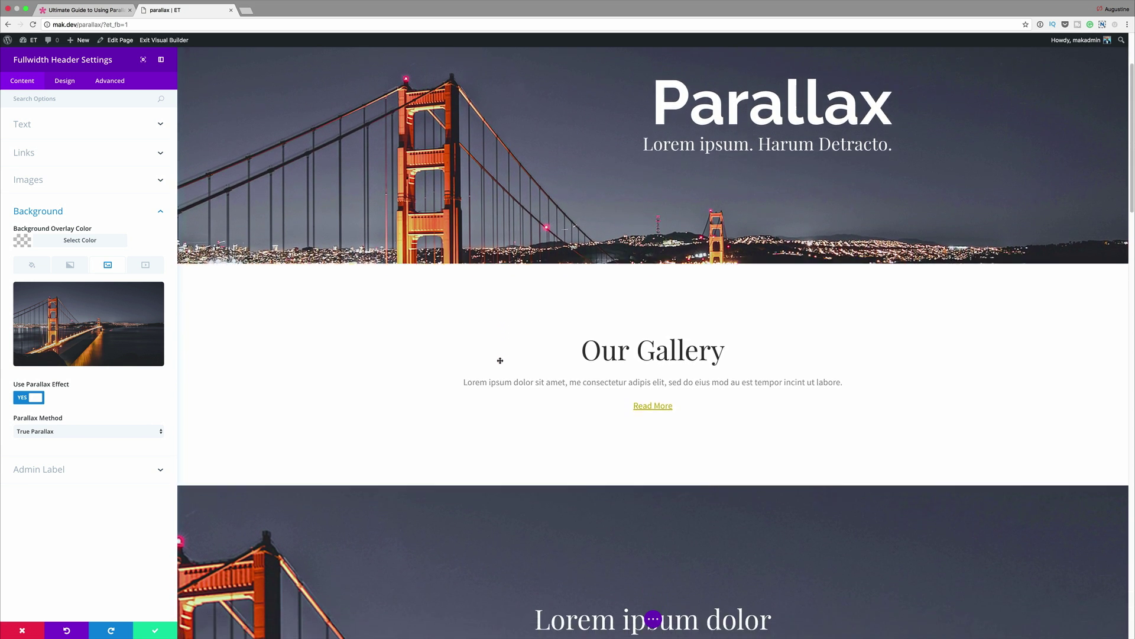
{"action": "scroll", "coordinate": [500, 360], "scroll_direction": "up", "scroll_amount": 8}
{"action": "scroll", "coordinate": [499, 360], "scroll_direction": "up", "scroll_amount": 3}
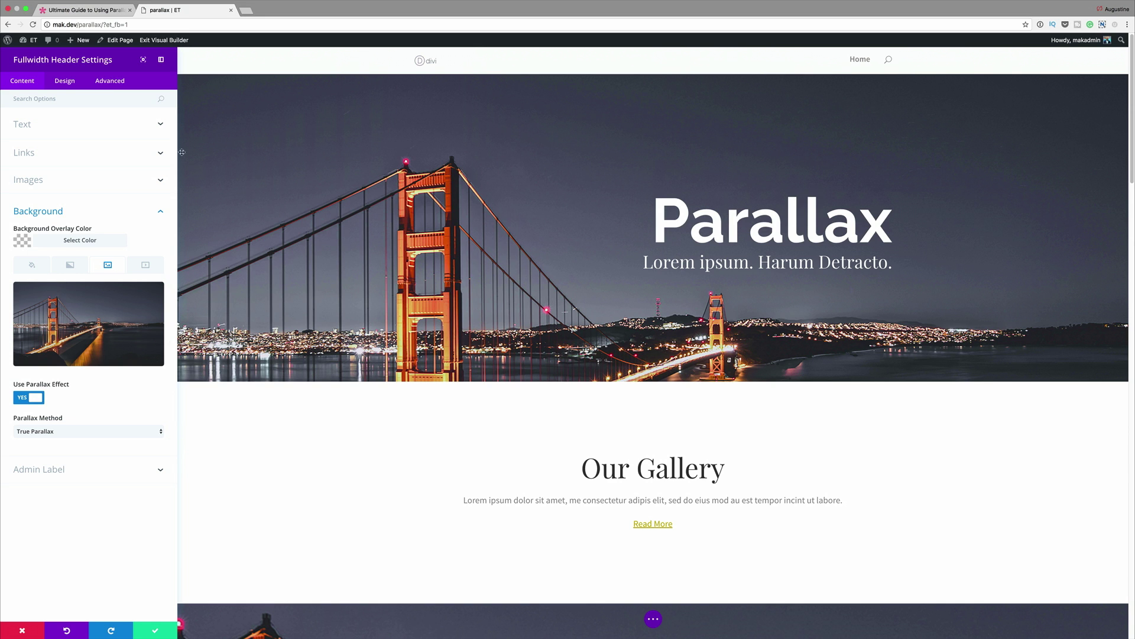
Step: Edit the Main Element CSS so both padding values read 280px instead of 250px
{"action": "left_click", "coordinate": [102, 83]}
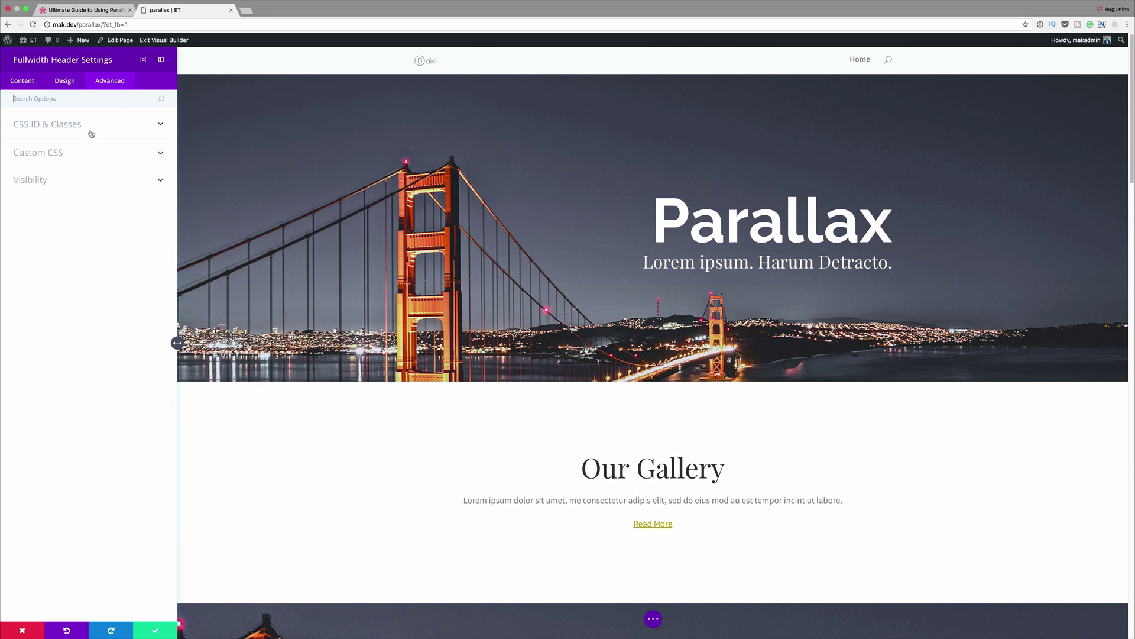
{"action": "left_click", "coordinate": [55, 153]}
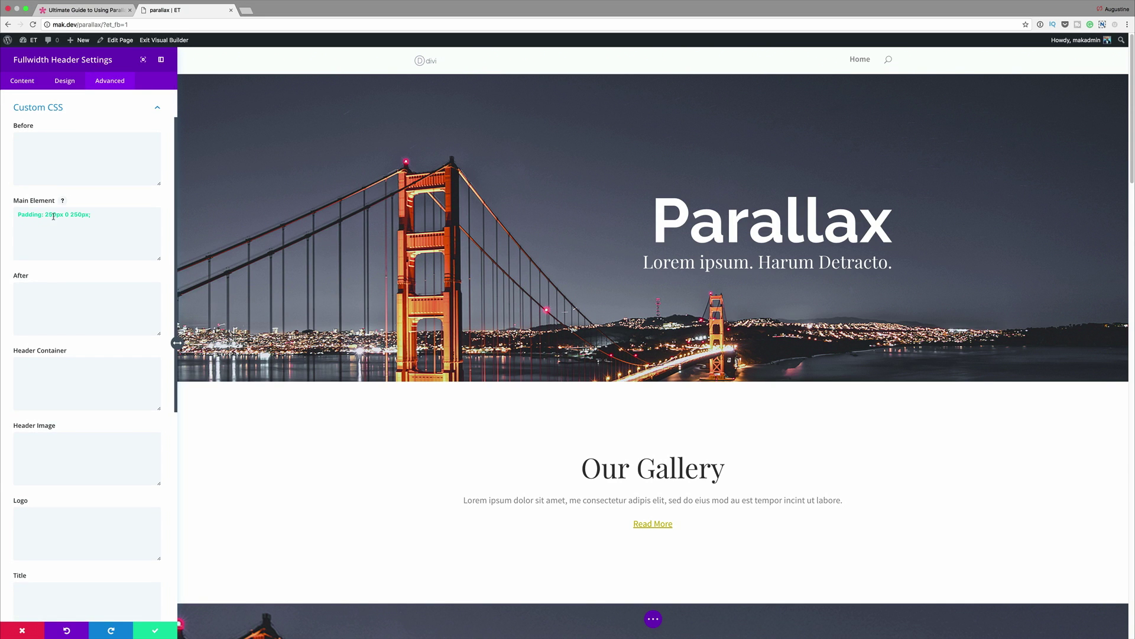
{"action": "left_click", "coordinate": [53, 214]}
{"action": "key", "text": "BackSpace"}
{"action": "type", "text": "8"}
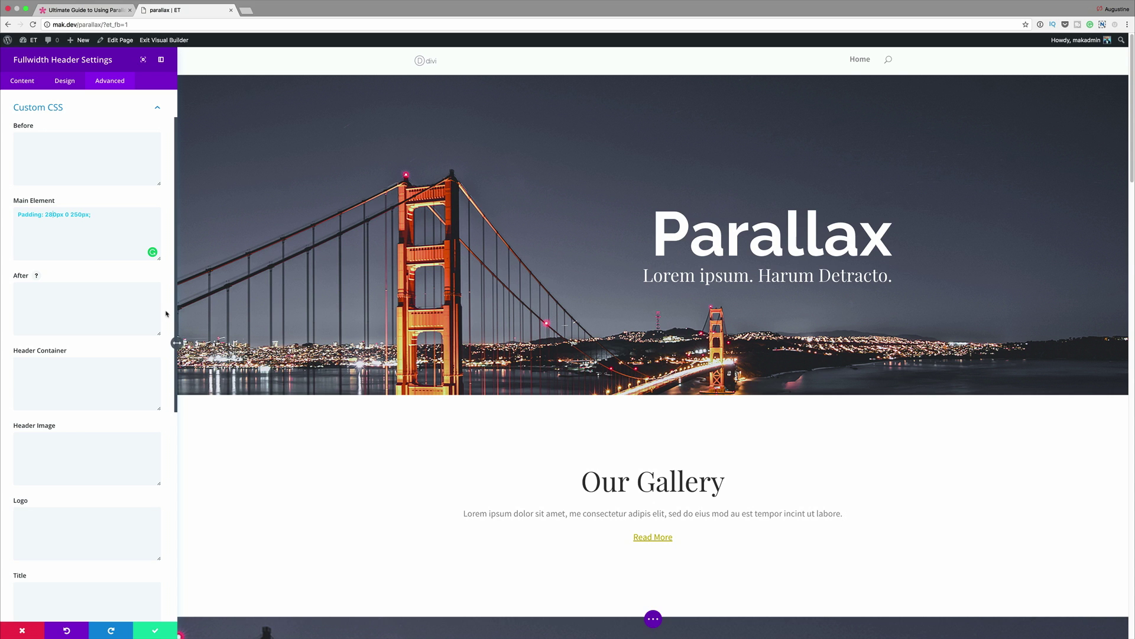
{"action": "left_click", "coordinate": [78, 214]}
{"action": "key", "text": "BackSpace"}
{"action": "type", "text": "8"}
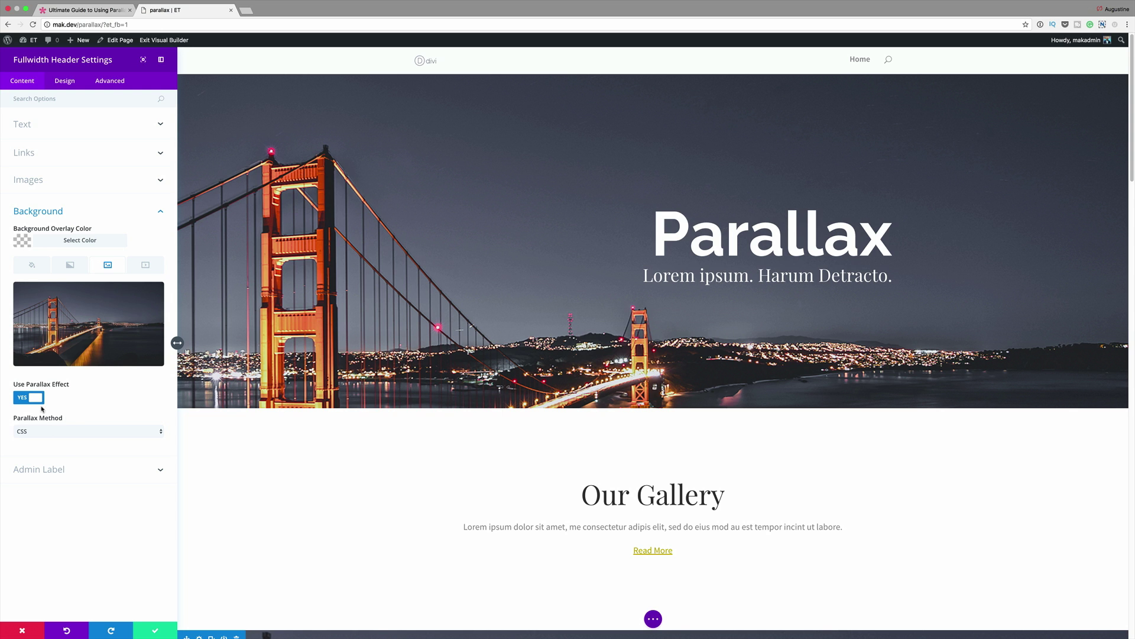
Step: Save the Fullwidth Header module settings with the green check
{"action": "left_click", "coordinate": [155, 631]}
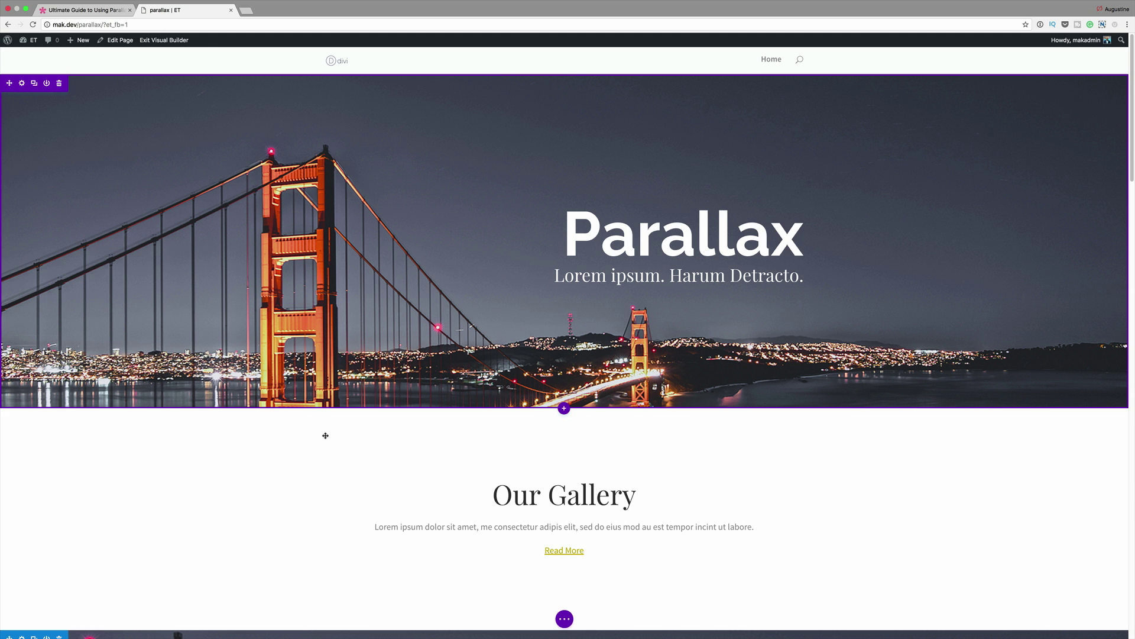